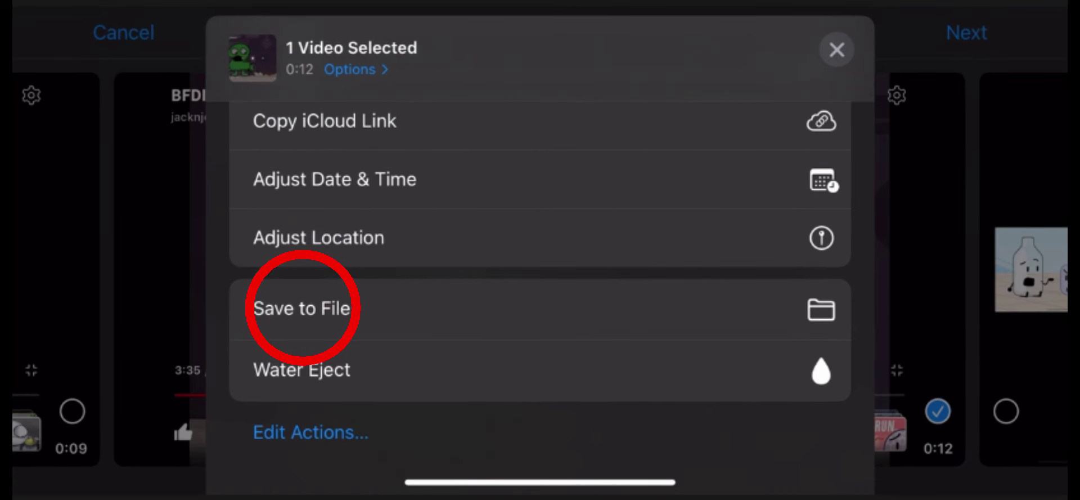
Save the video to the iCloud Drive Flipa folder, replacing the existing same-named file
click(302, 308)
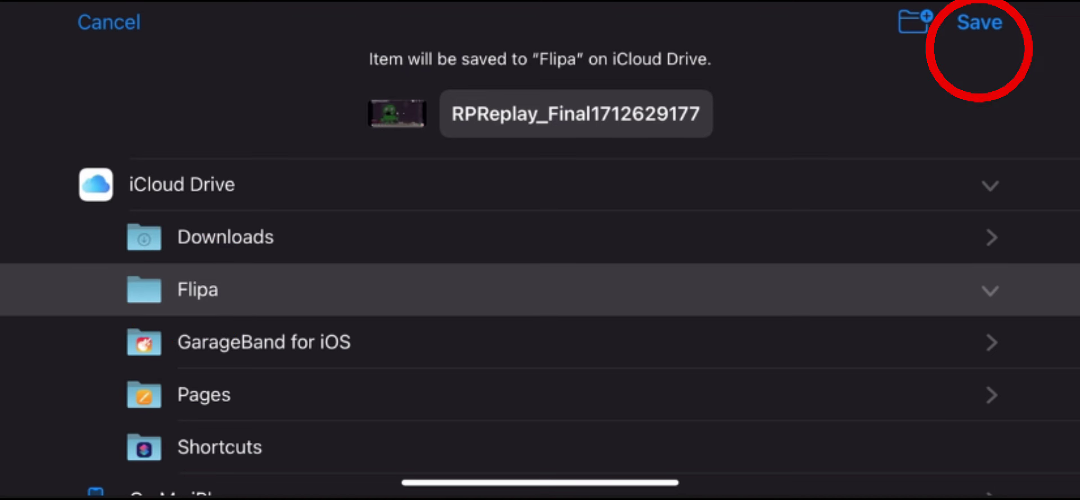
click(980, 22)
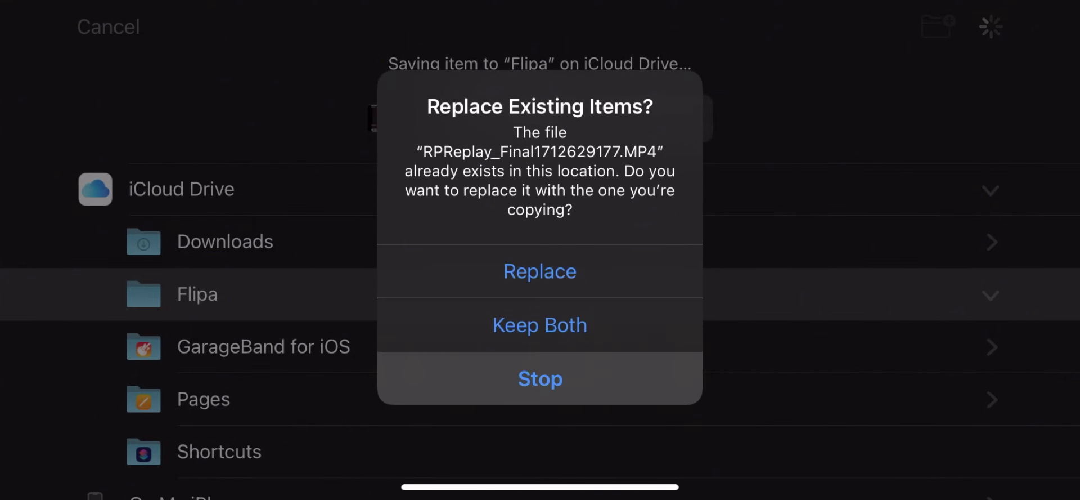
click(540, 272)
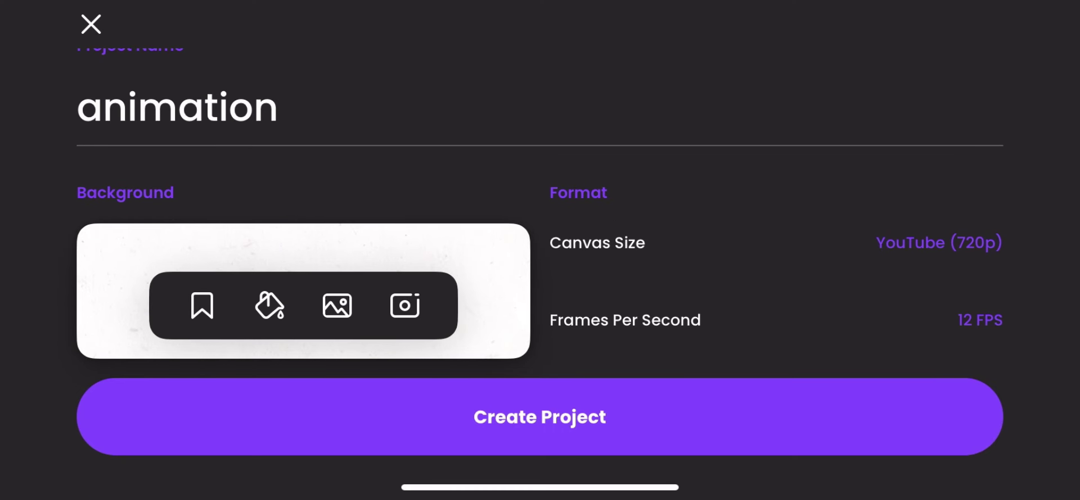
Create the 720p 'animation' project with the frame rate raised from 12 to 20 FPS
click(980, 320)
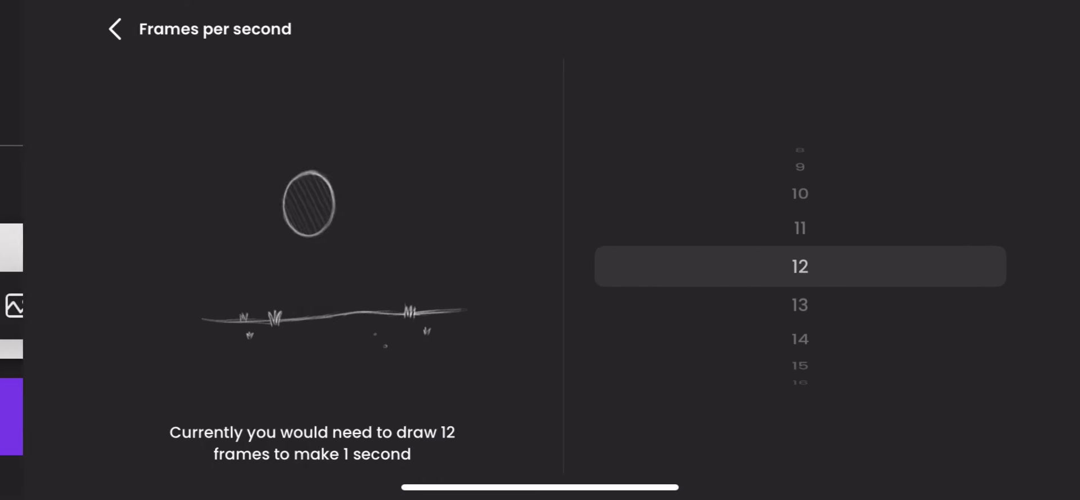
drag(777, 298, 777, 225)
drag(777, 337, 777, 225)
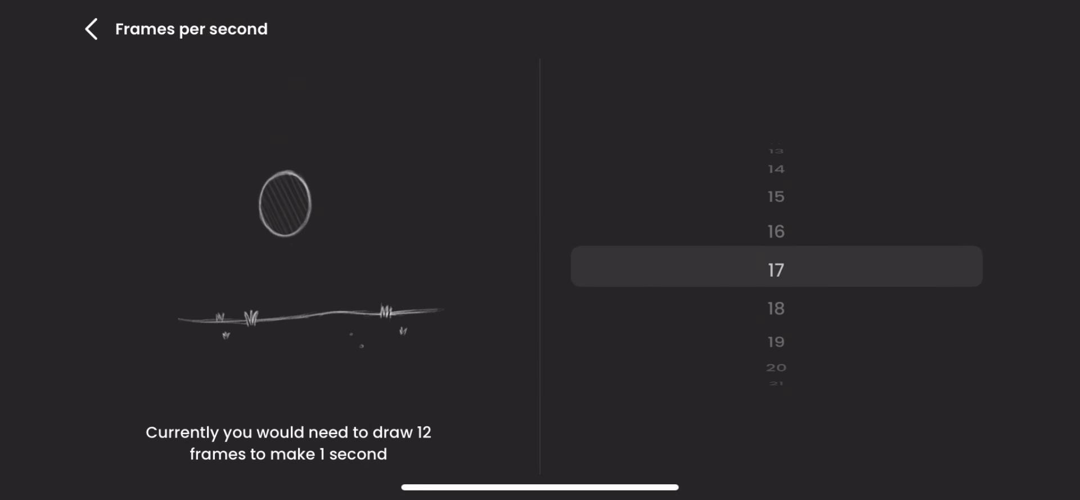
drag(777, 298, 776, 264)
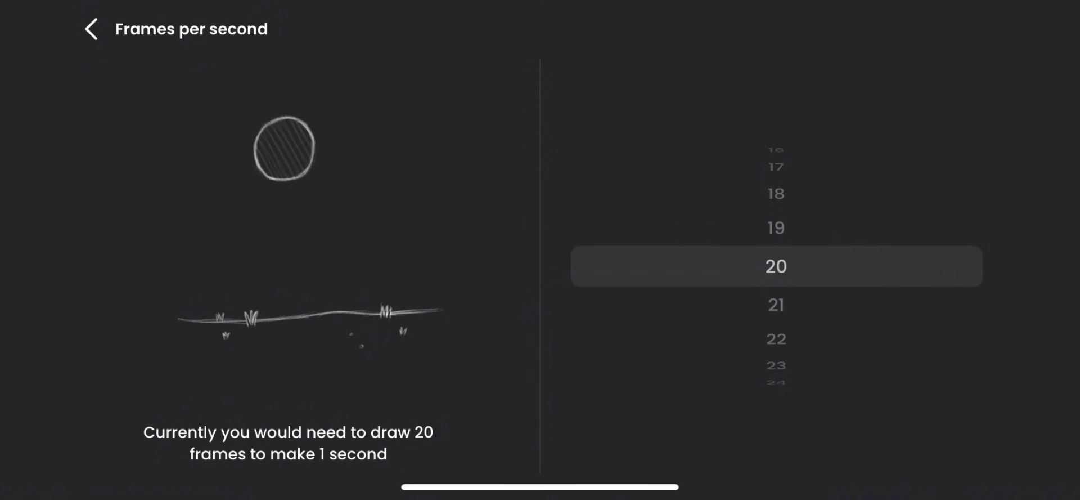
click(91, 29)
scroll(540, 294, down, 2)
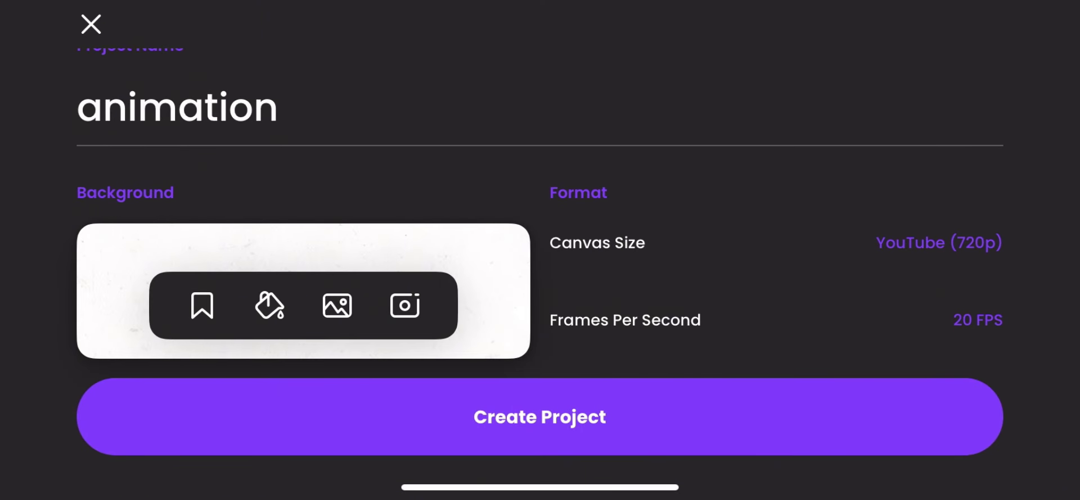
click(540, 416)
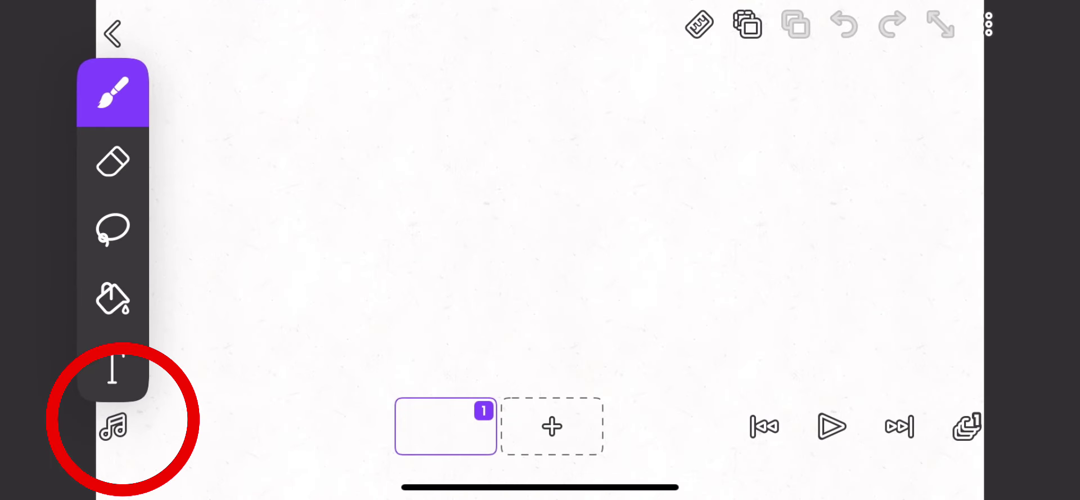
click(113, 426)
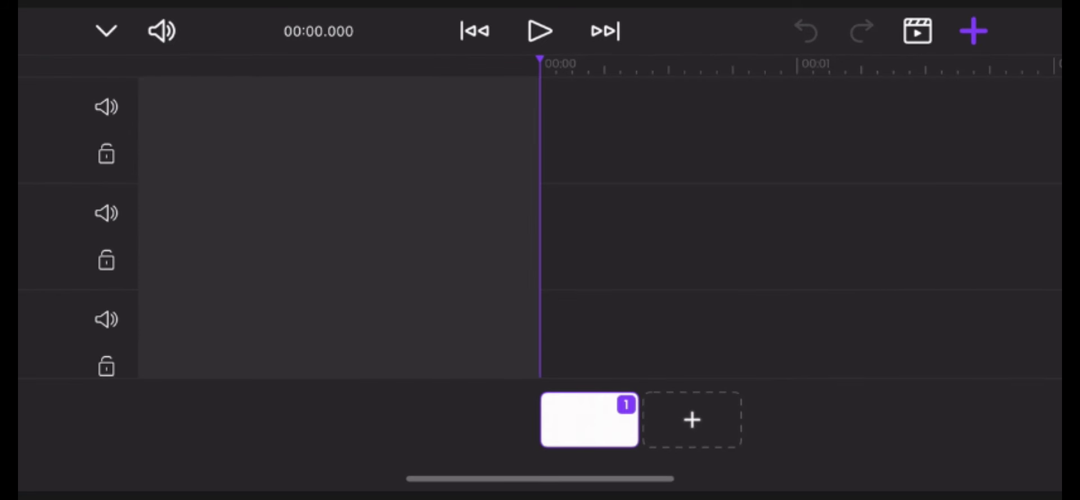
click(974, 31)
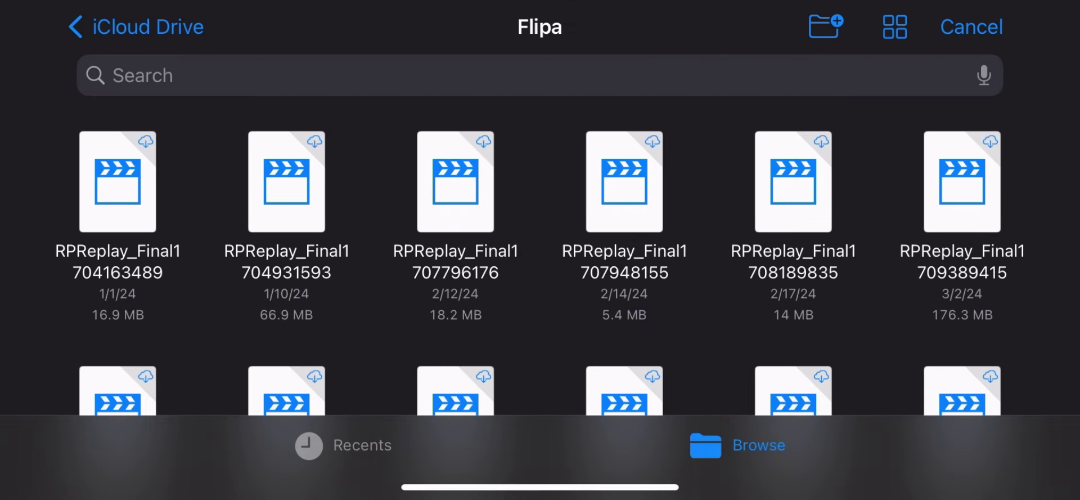
scroll(540, 253, down, 5)
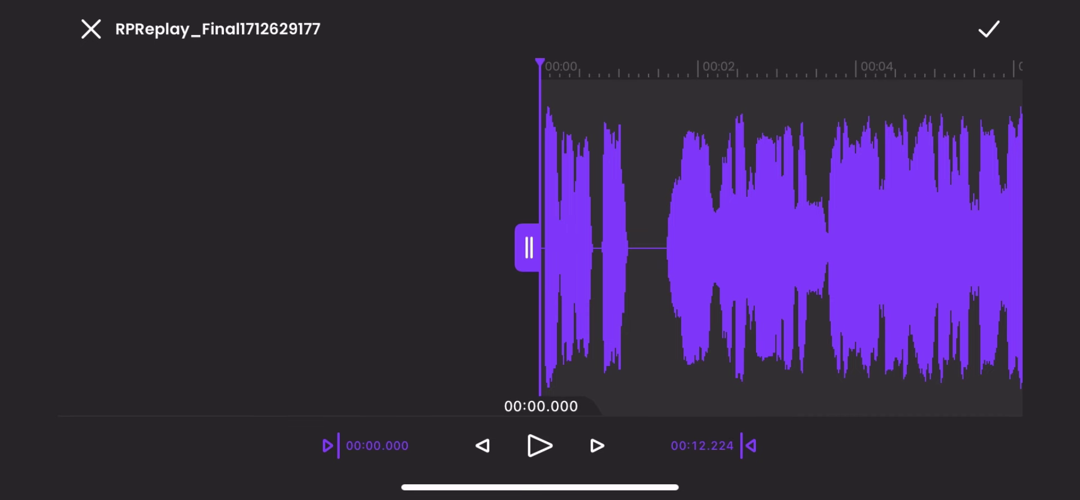
Preview the voice clip, trim its start to 00:01.489, and add it to track one
scroll(781, 248, right, 10)
scroll(781, 248, left, 15)
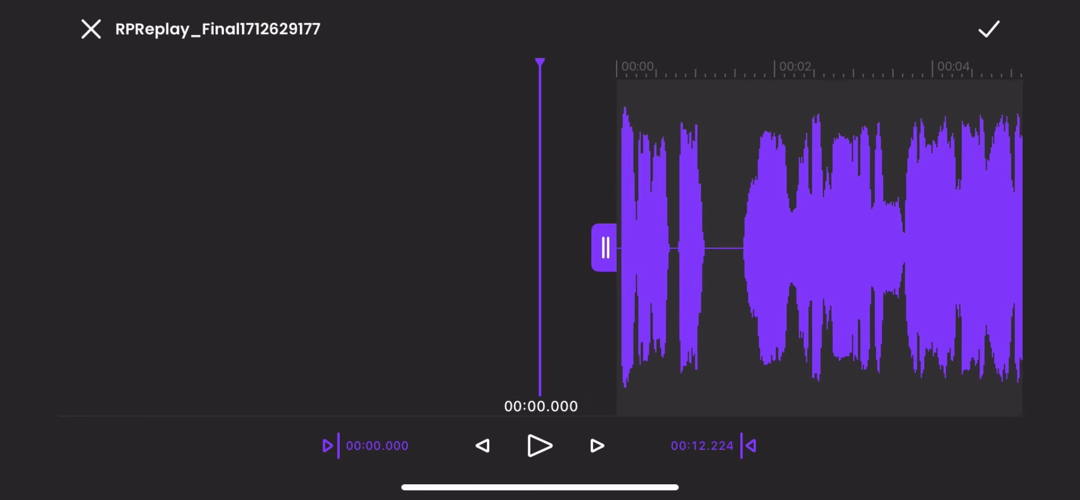
click(540, 446)
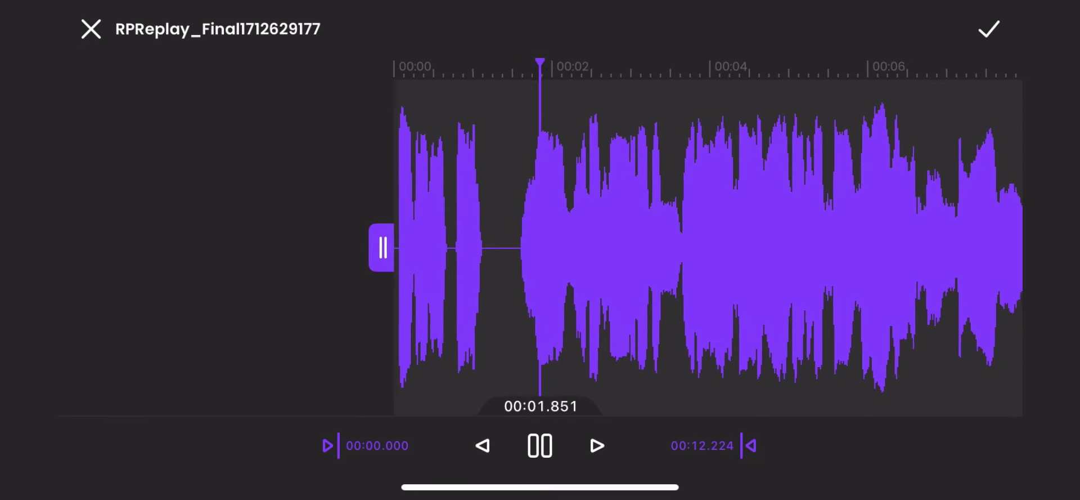
drag(382, 247, 452, 248)
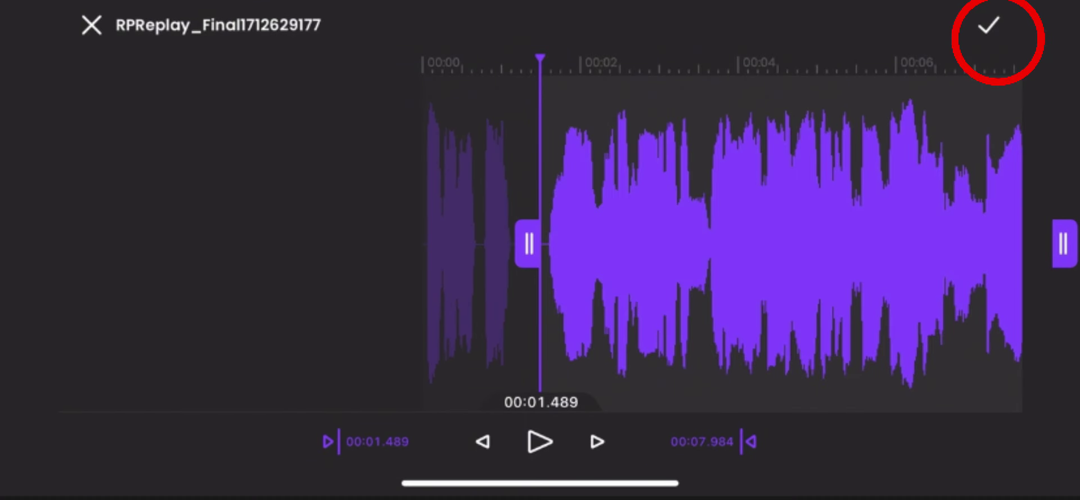
click(989, 24)
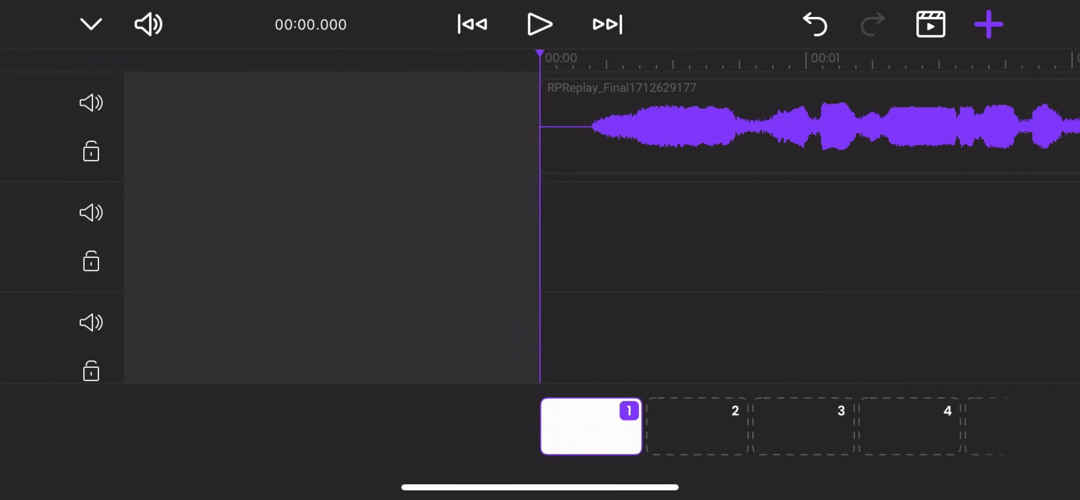
Choose Add Image from the project's three-dot options menu
scroll(810, 225, right, 15)
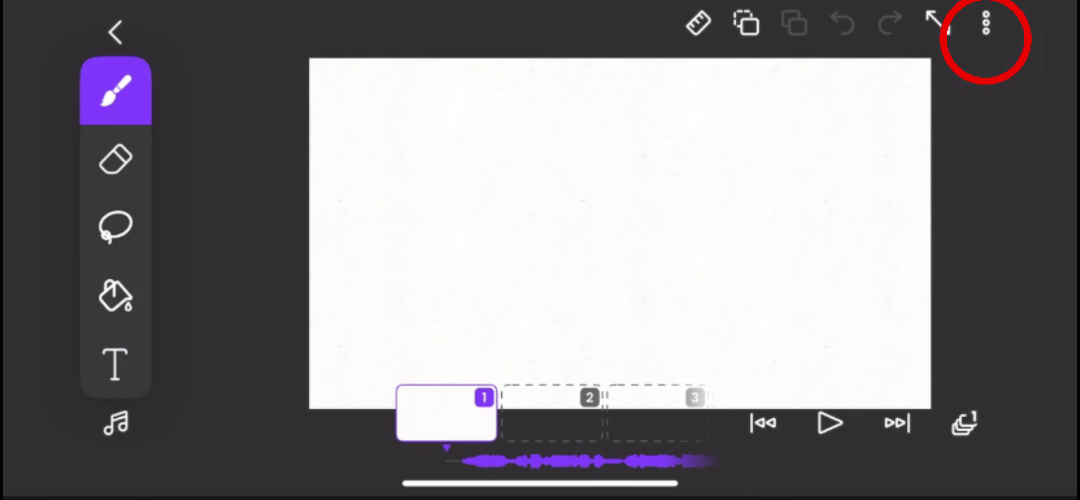
click(986, 22)
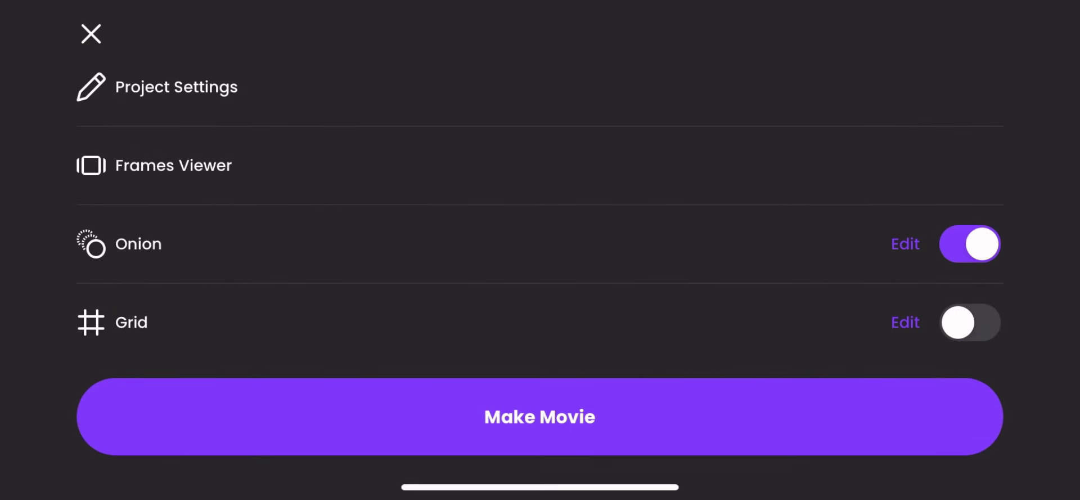
scroll(539, 225, down, 1)
scroll(539, 225, down, 4)
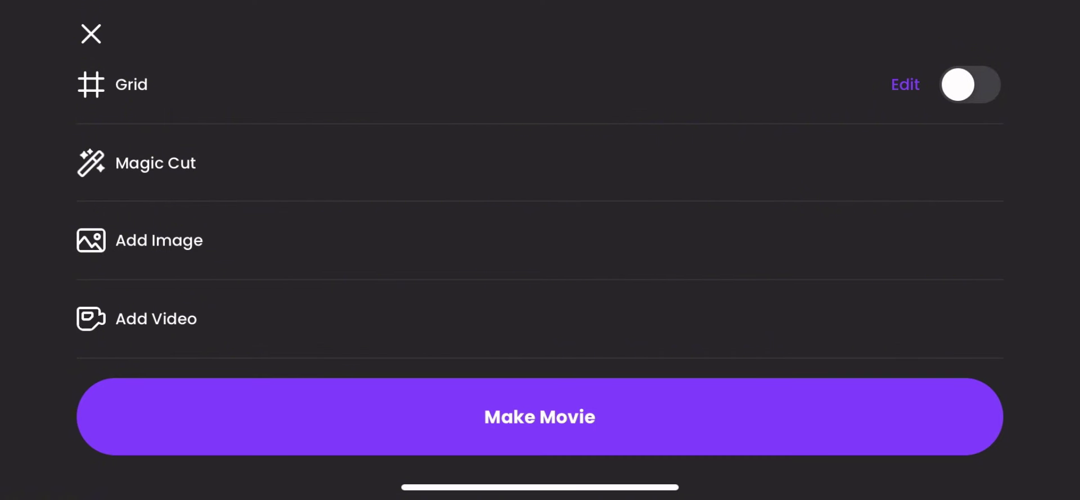
click(159, 240)
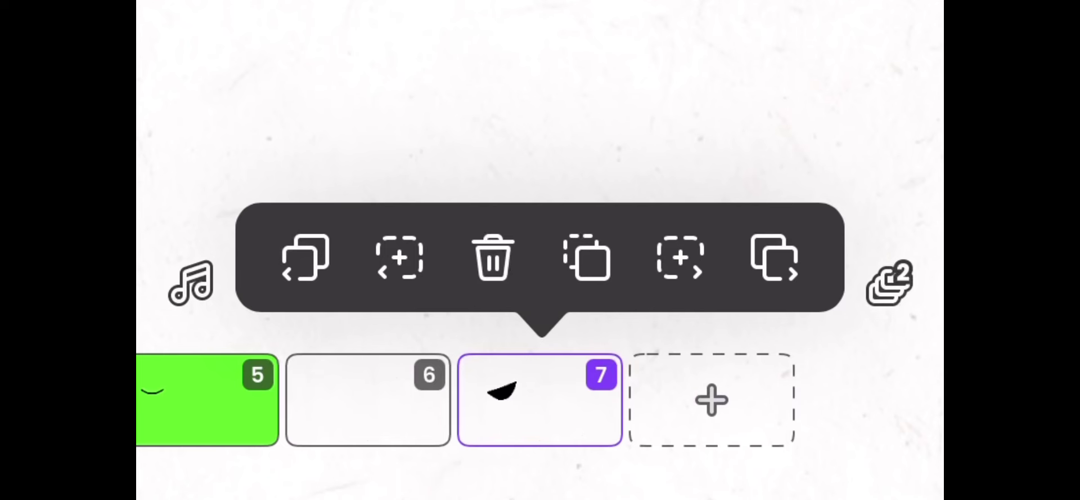
Duplicate frame 7 so frame 8 holds the same black open-mouth shape
click(774, 257)
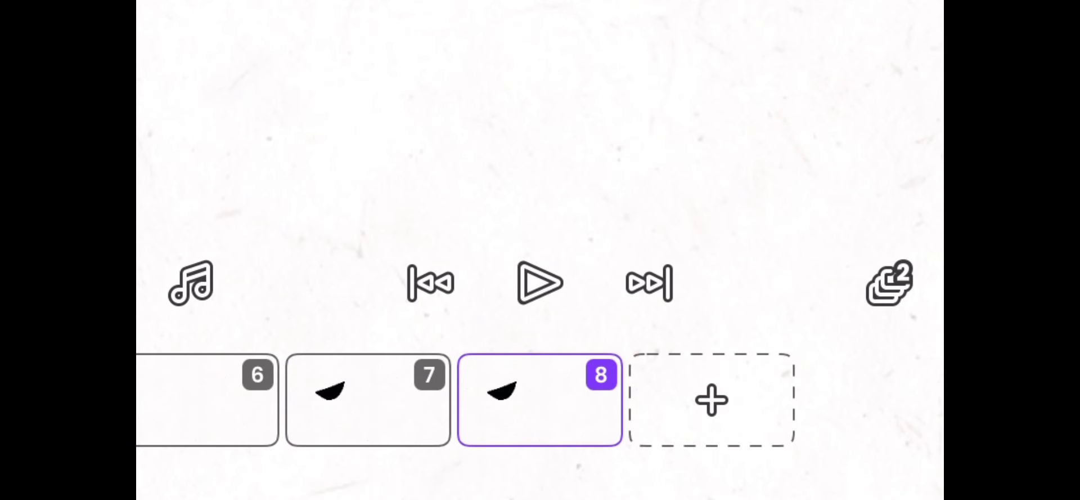